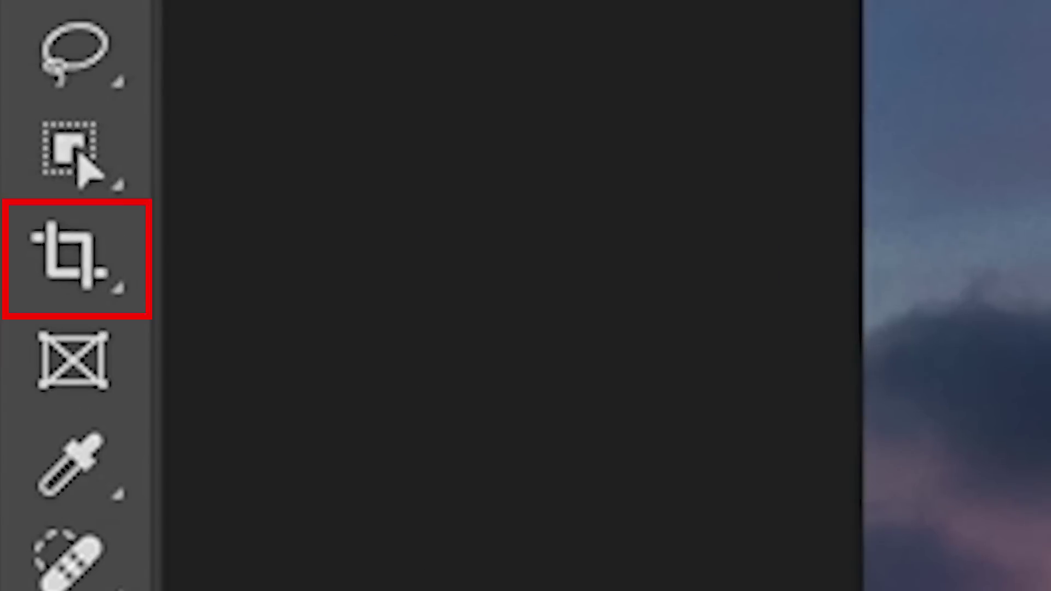
Switch to the Crop tool on the coastal drone photo.
click(78, 259)
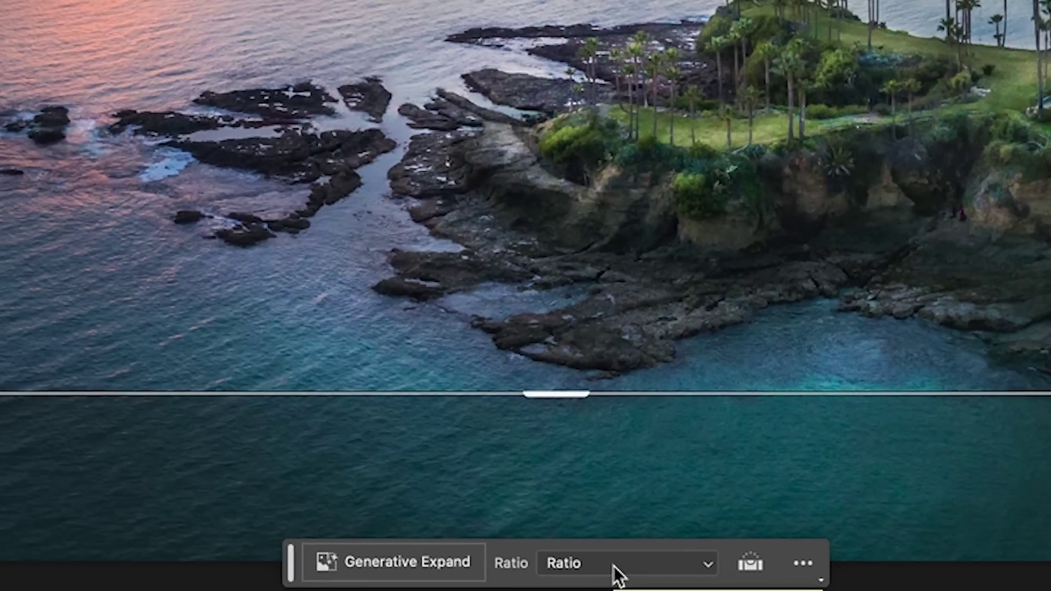
Set a 1:1 square crop past the photo's top and bottom and generate the fill.
click(617, 567)
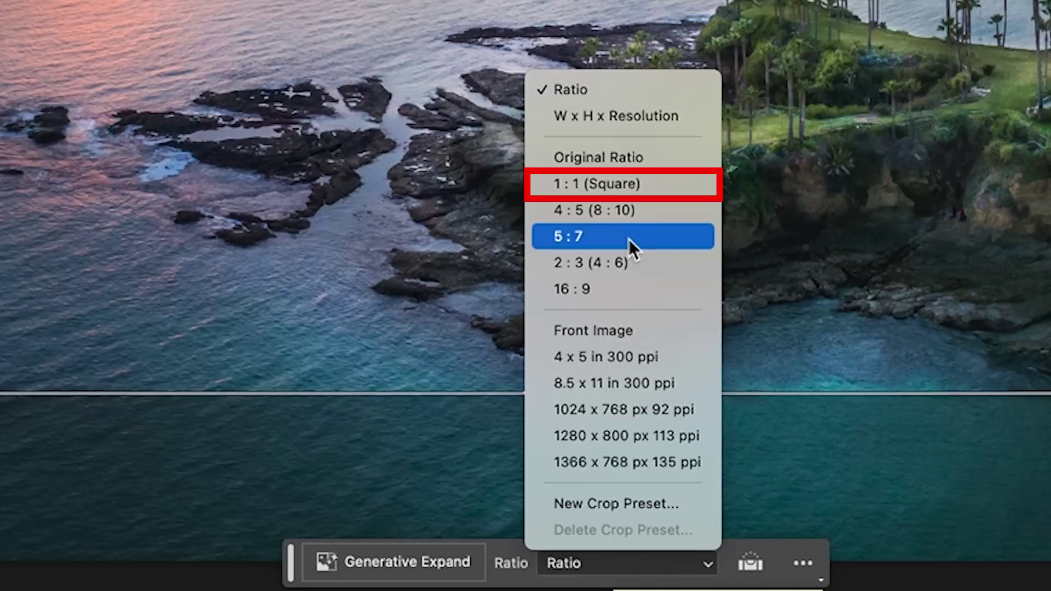
click(635, 184)
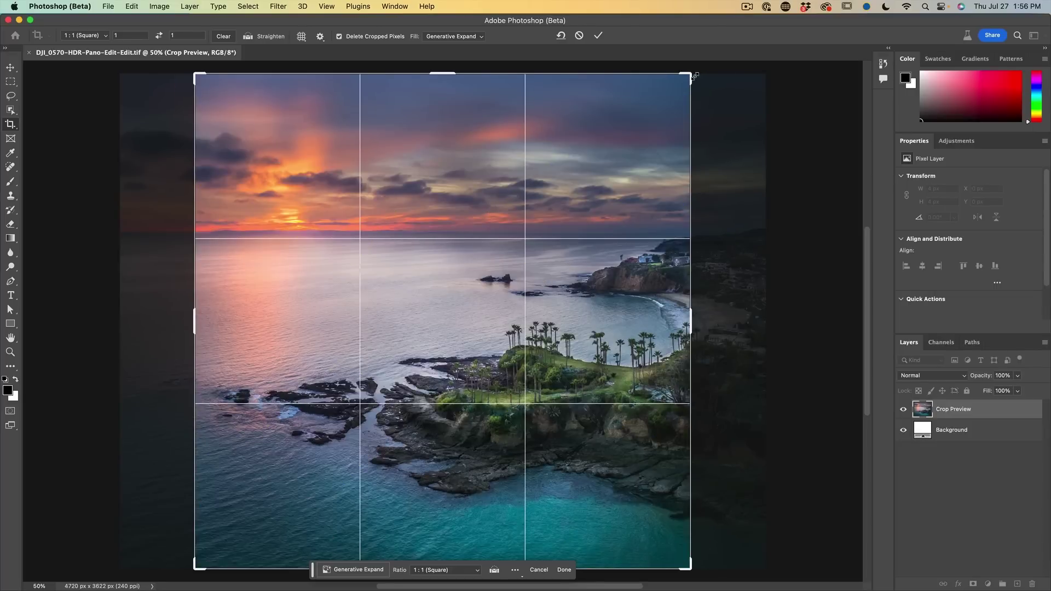
drag(691, 76, 741, 75)
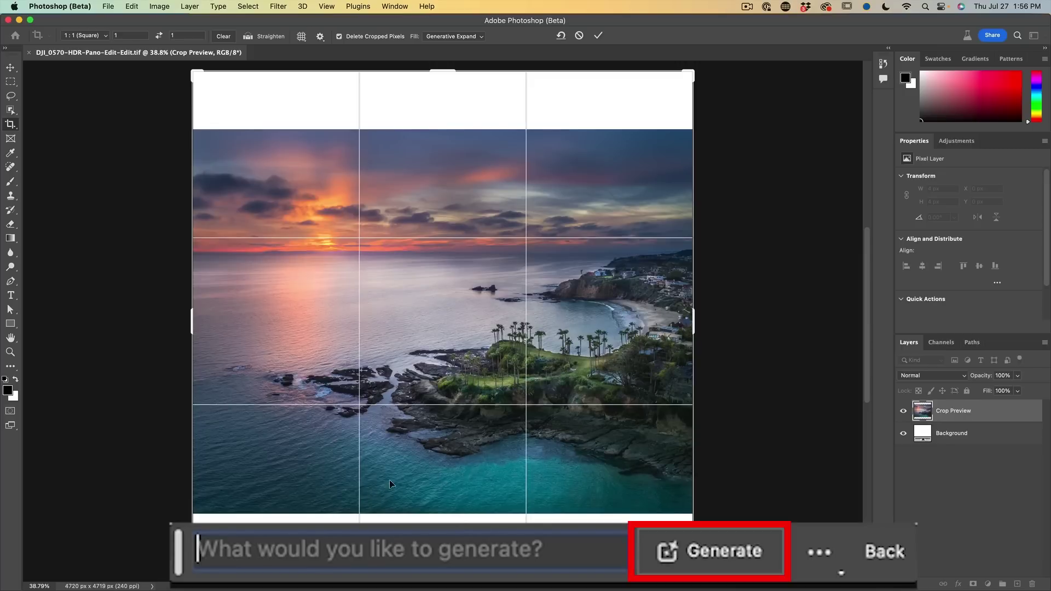
click(712, 551)
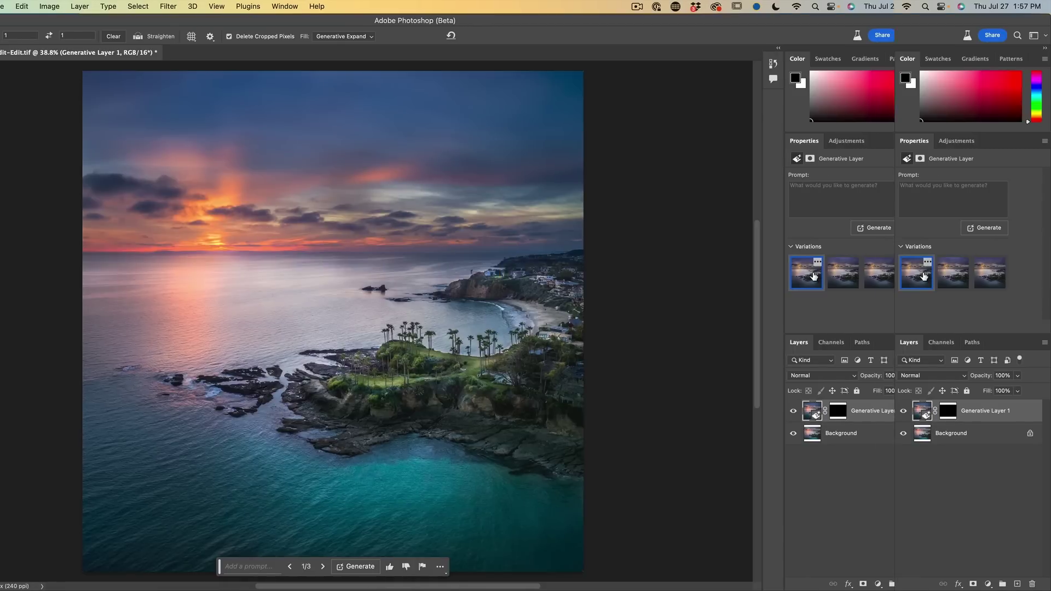
Keep the third generated variation and pin the generation bar's position.
click(834, 501)
click(971, 497)
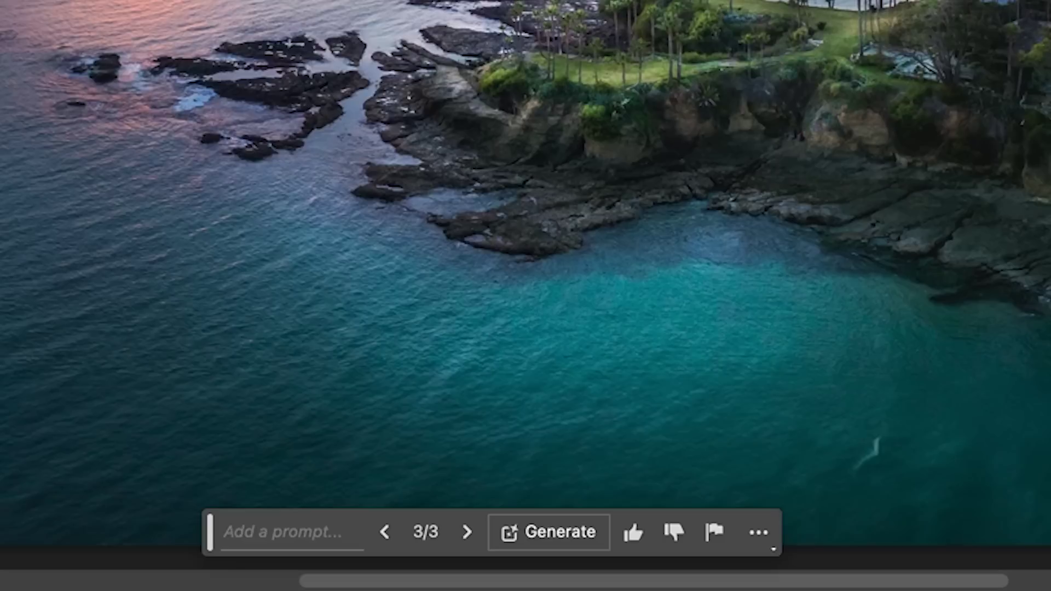
click(758, 533)
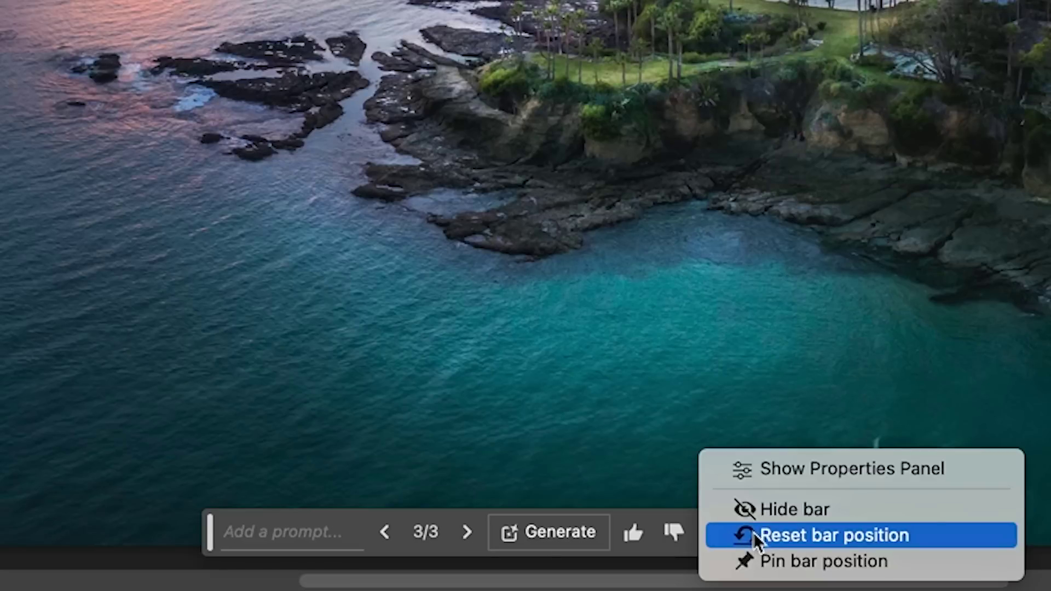
click(788, 561)
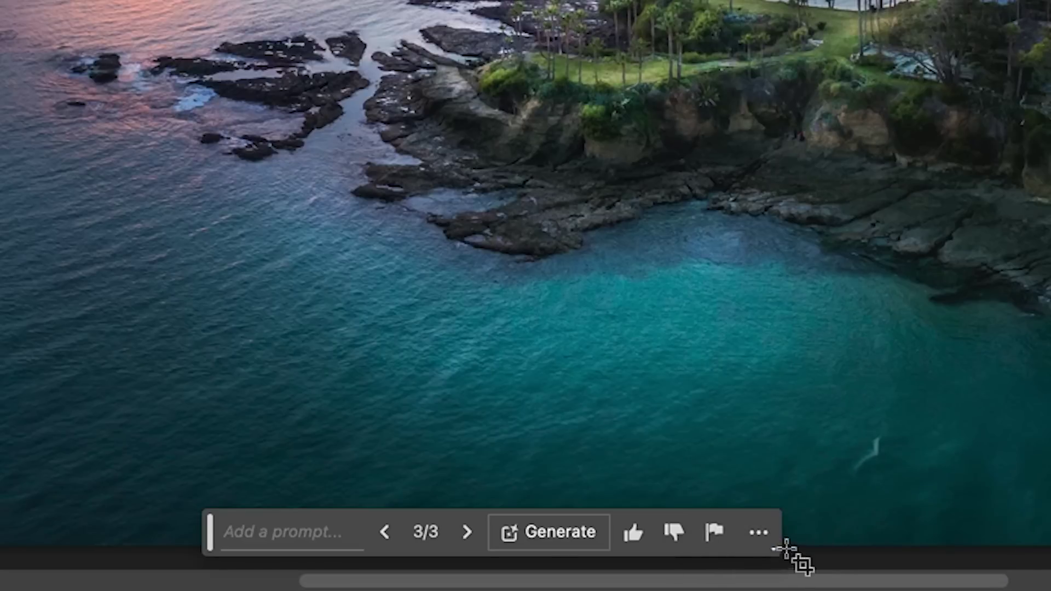
click(758, 533)
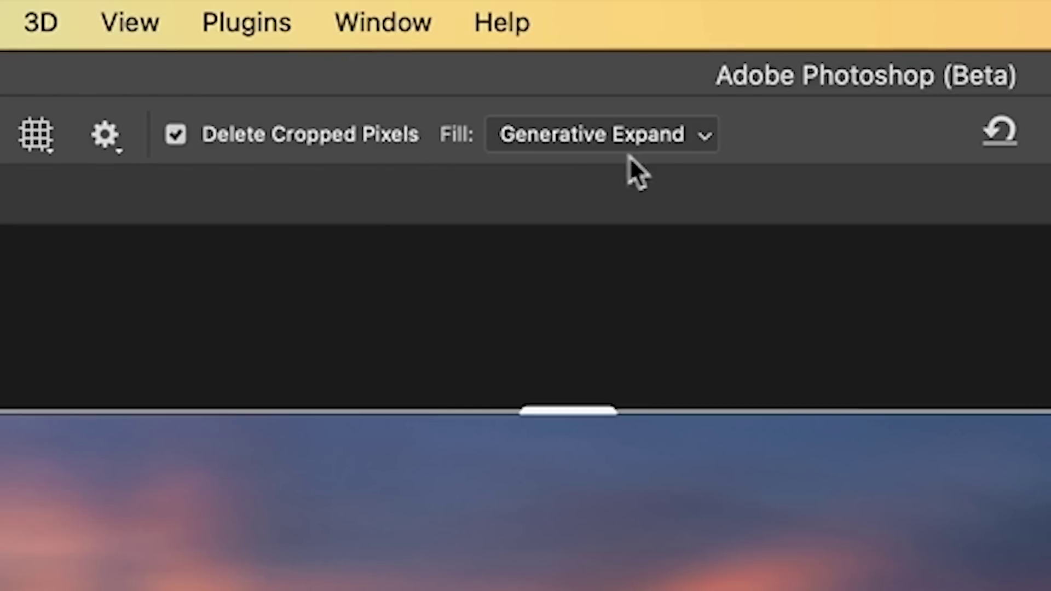
Keep Generative Expand fill and set a W x H x Resolution crop of 4 in × 5 in at 300 px/in.
click(632, 134)
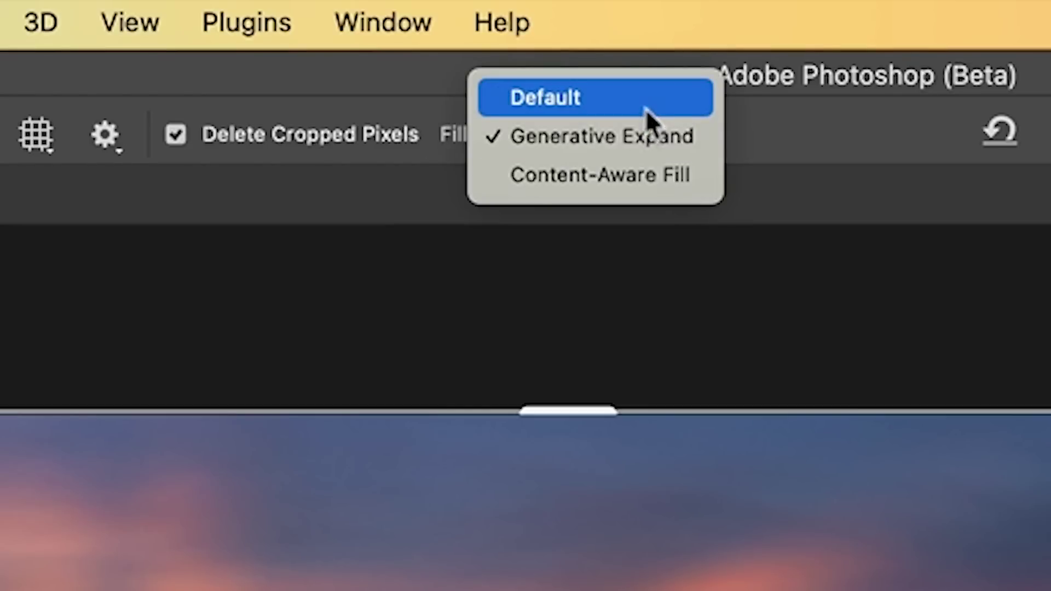
click(653, 135)
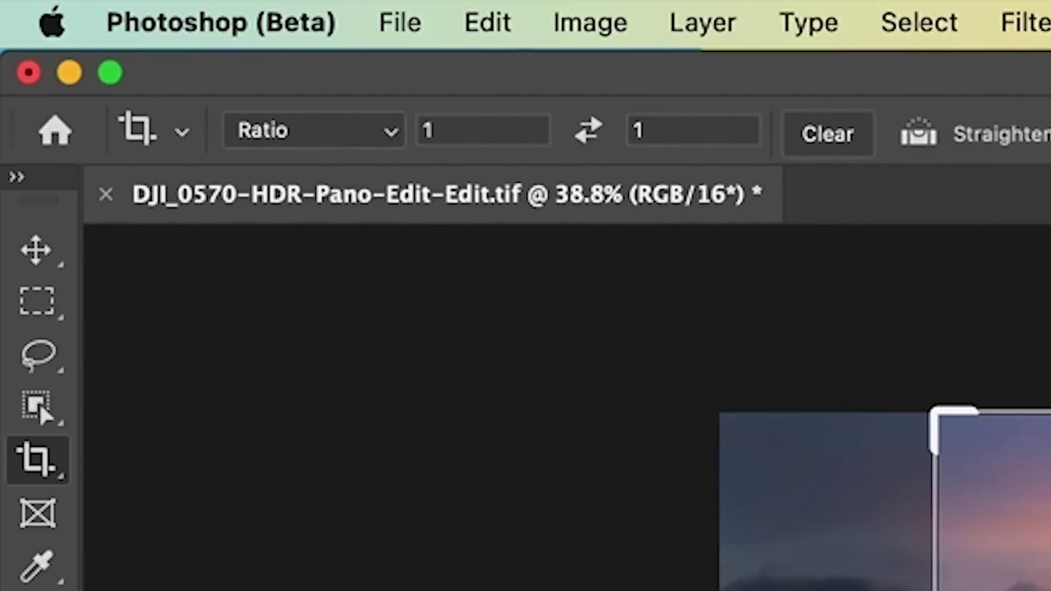
click(483, 131)
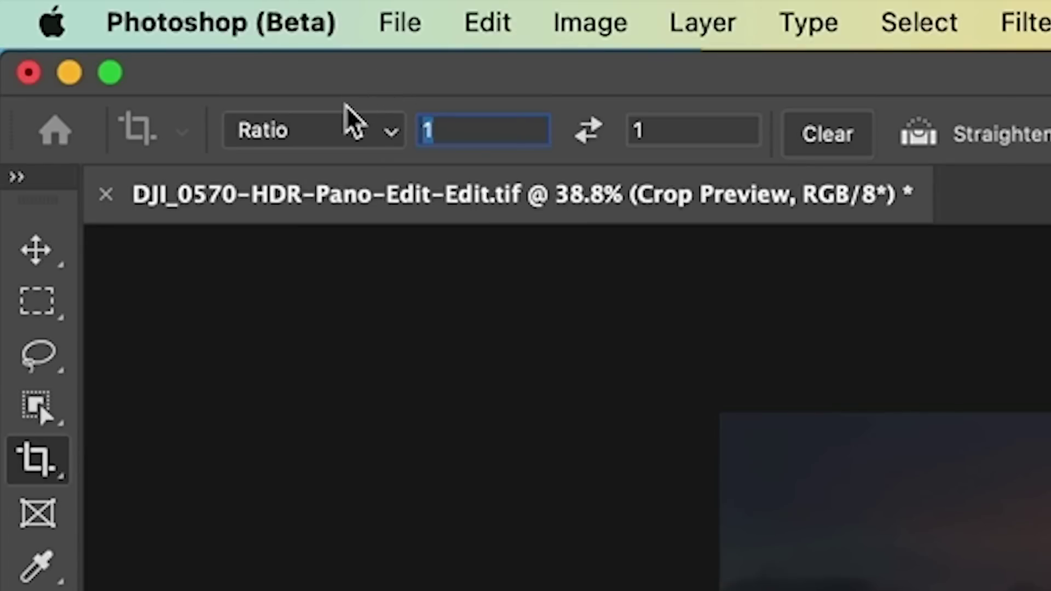
click(390, 132)
click(369, 174)
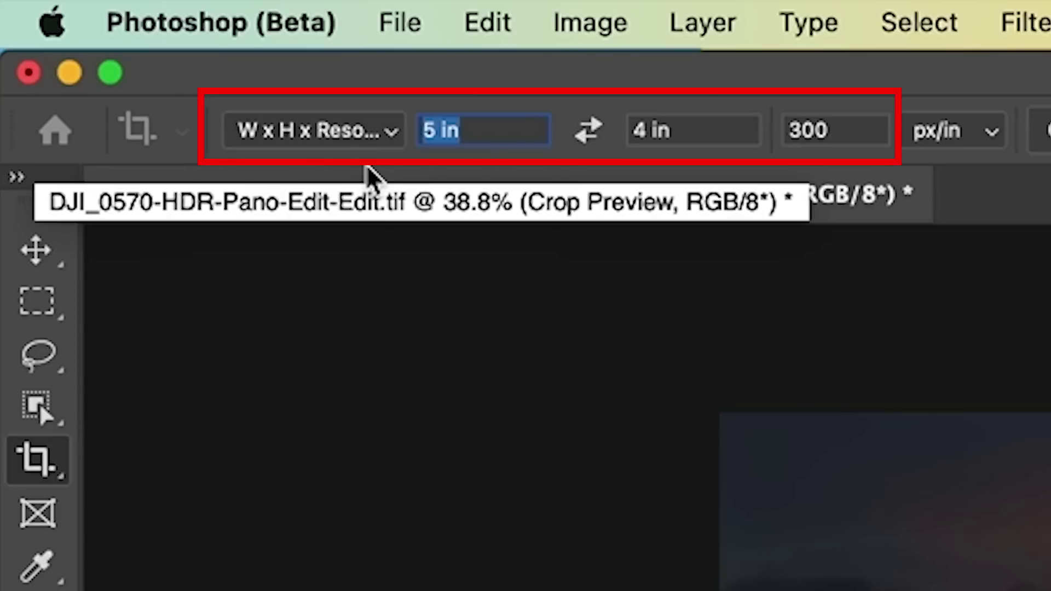
text(4in)
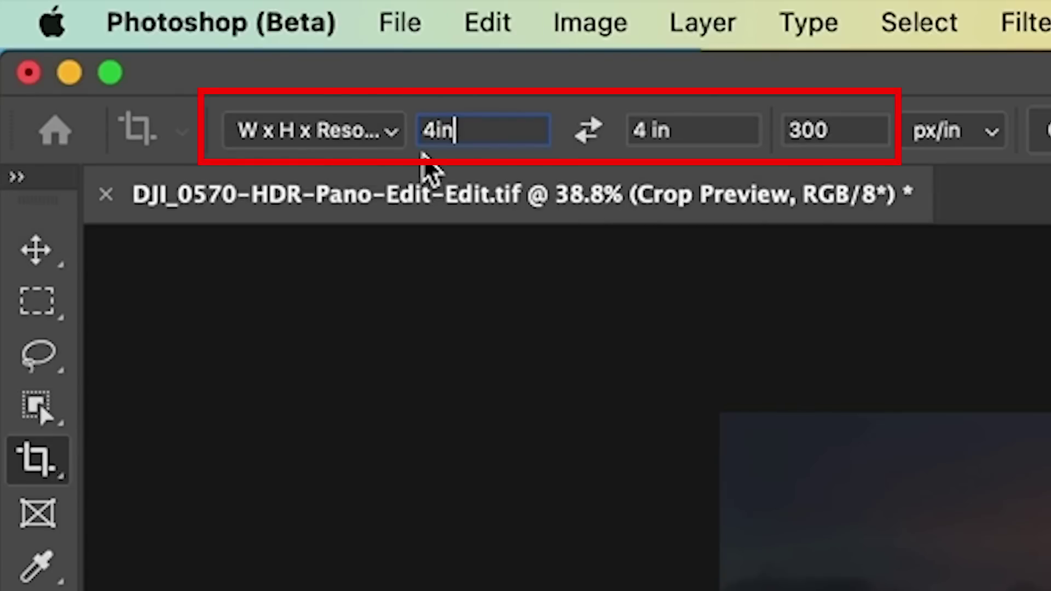
click(681, 129)
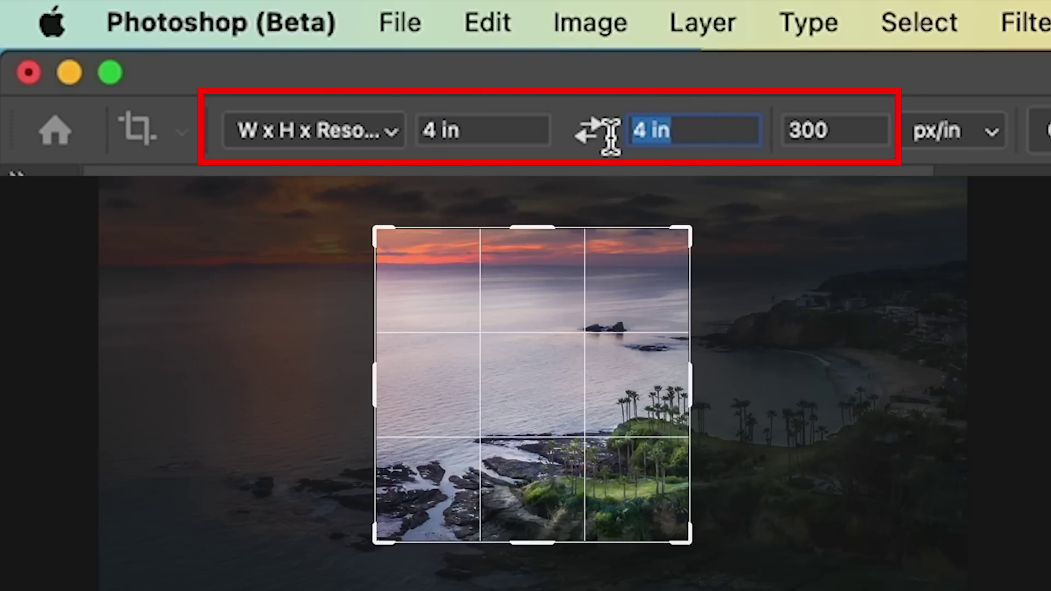
text(5in)
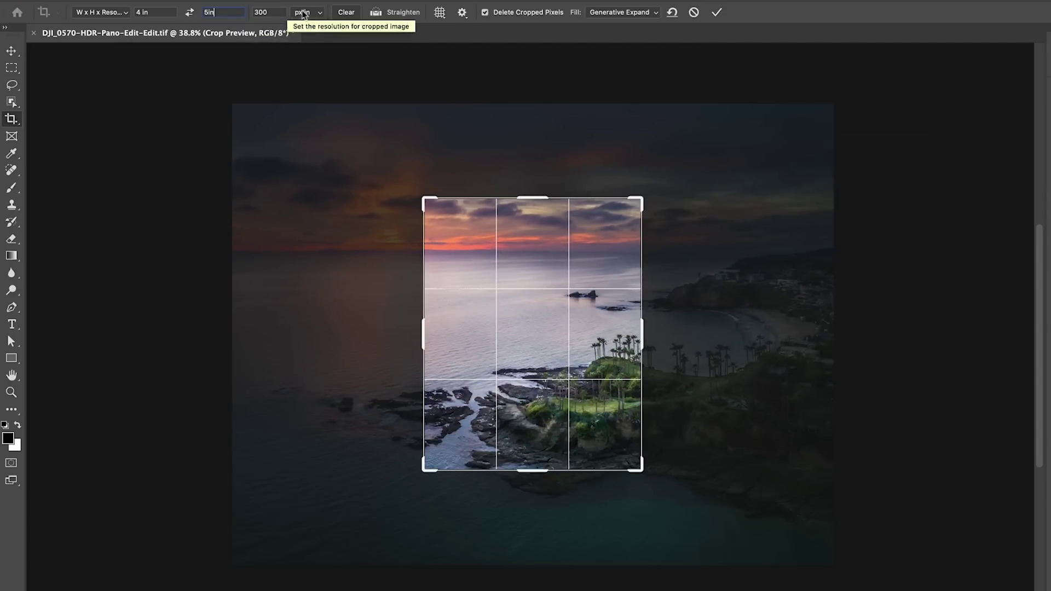
click(321, 13)
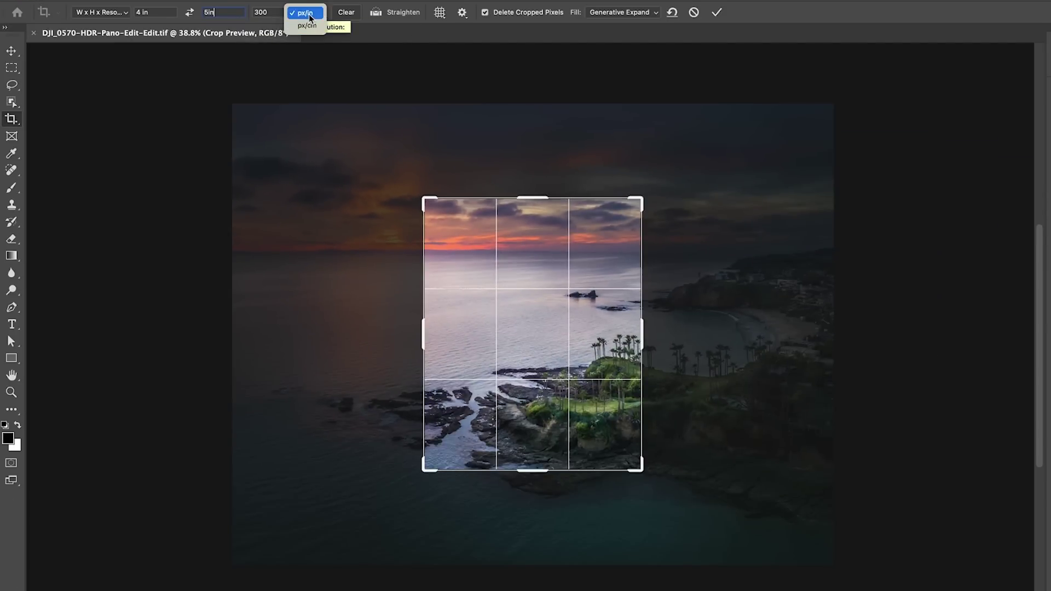
click(309, 23)
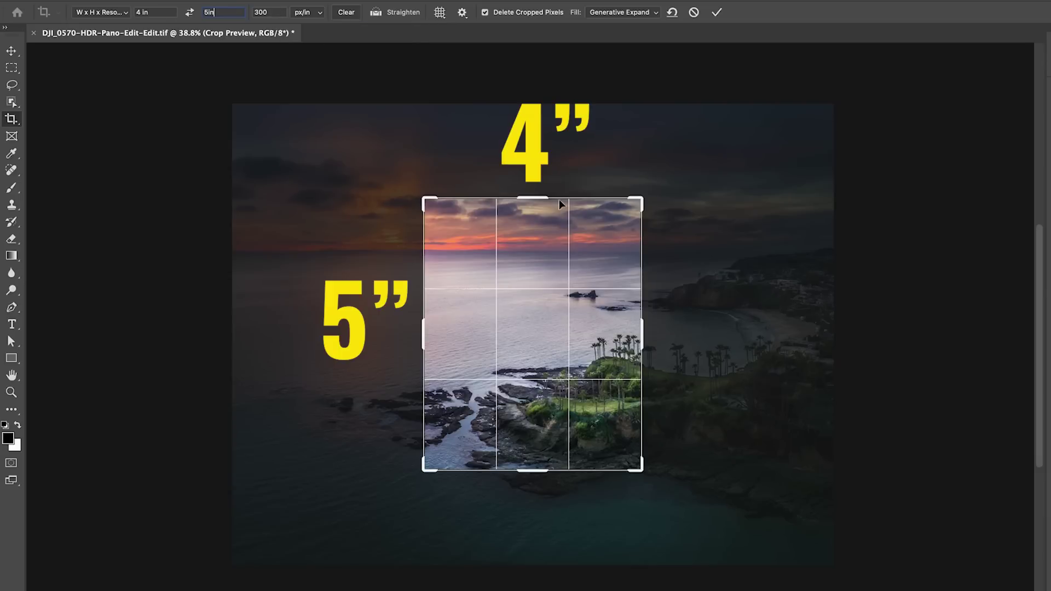
Enlarge the 4 × 5 crop past the photo's edges, shift the photo down, and commit.
drag(643, 197, 697, 156)
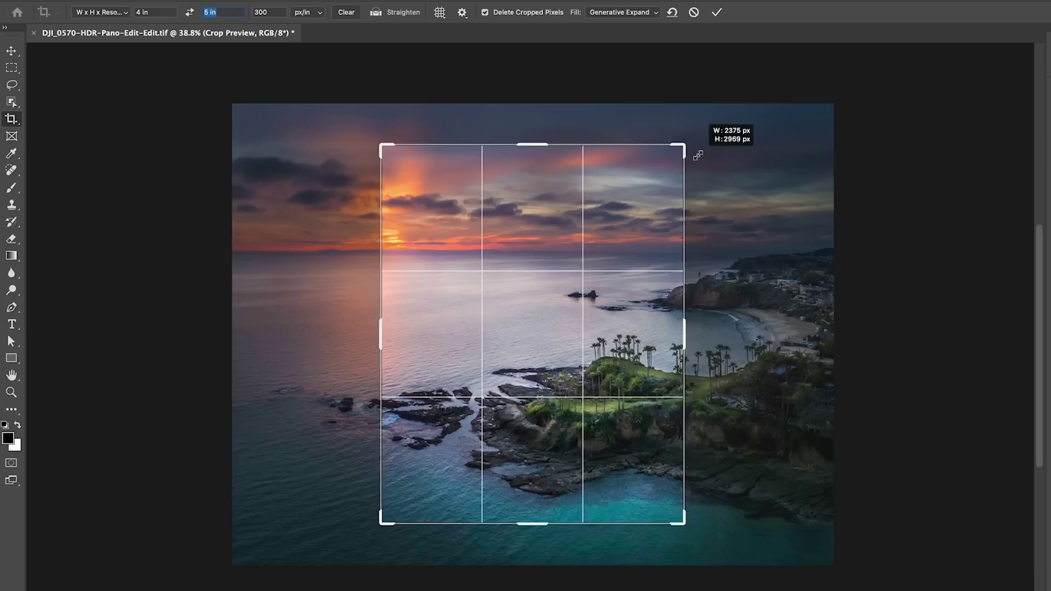
mouse_move(697, 156)
mouse_down()
mouse_move(798, 72)
mouse_move(795, 35)
mouse_move(813, 52)
mouse_up()
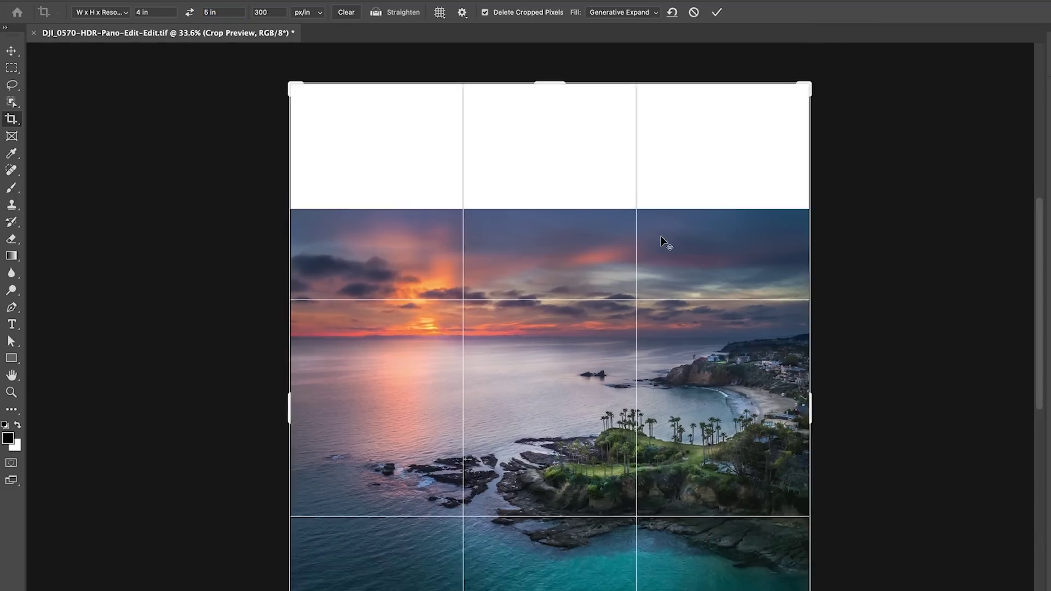
scroll(664, 239, down, 3)
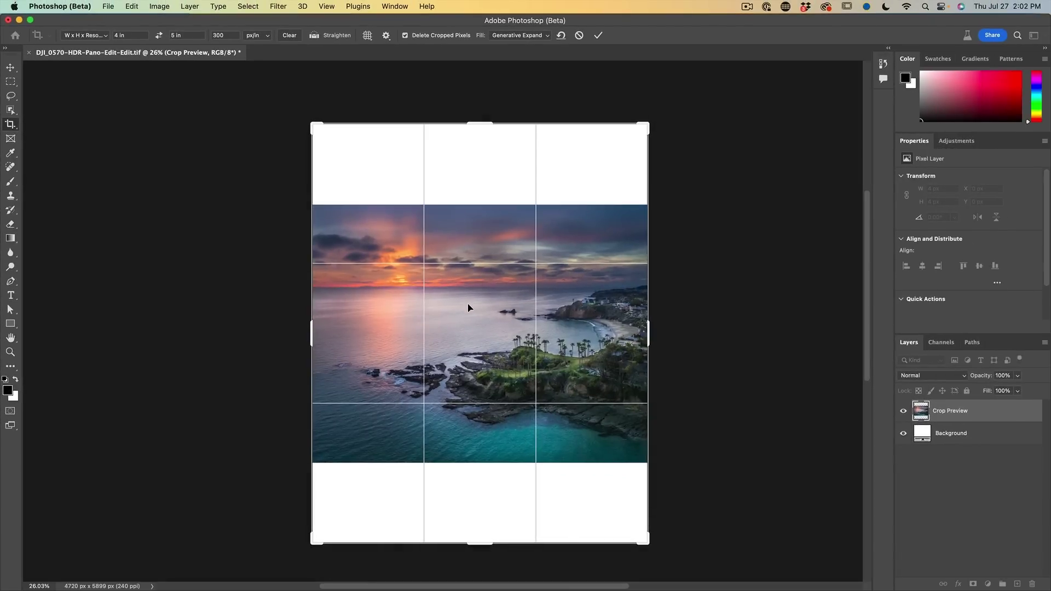
drag(468, 305, 470, 333)
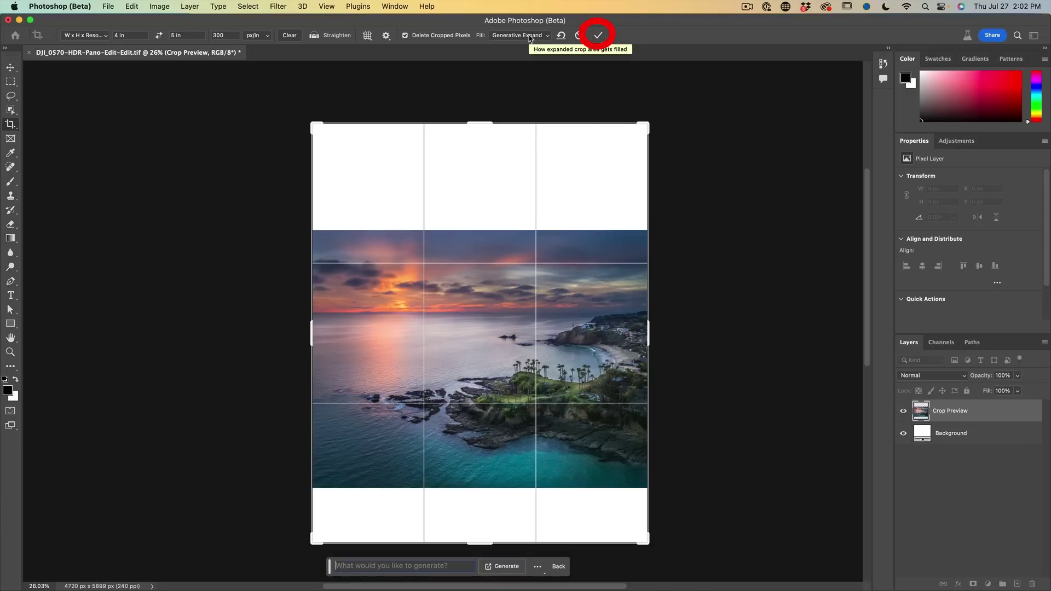
click(598, 35)
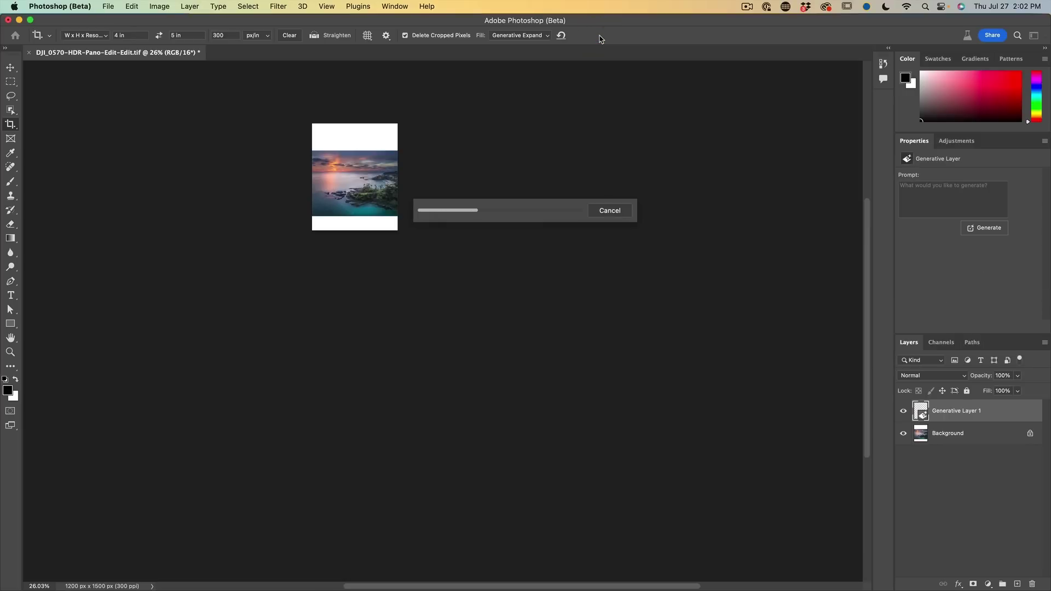
Fit the expanded image on screen and keep the second of three generated variations.
key(ctrl+0)
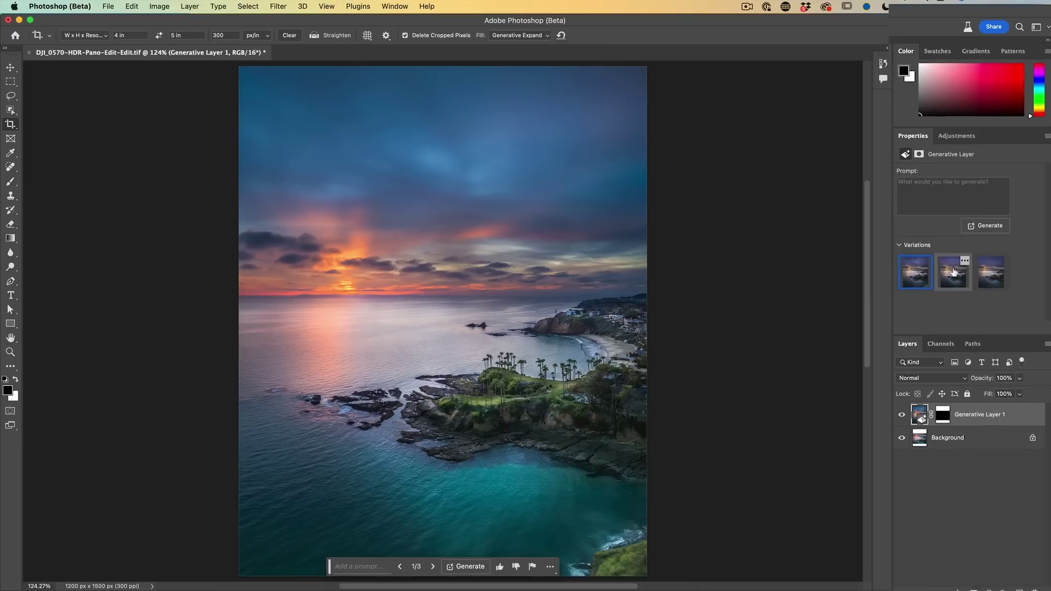
click(955, 272)
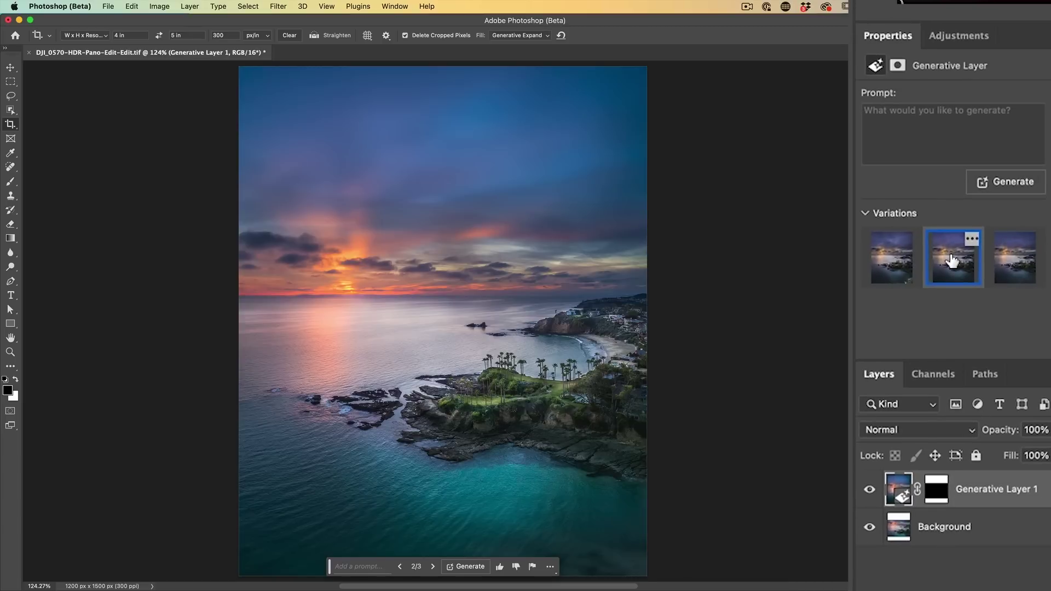
click(1016, 261)
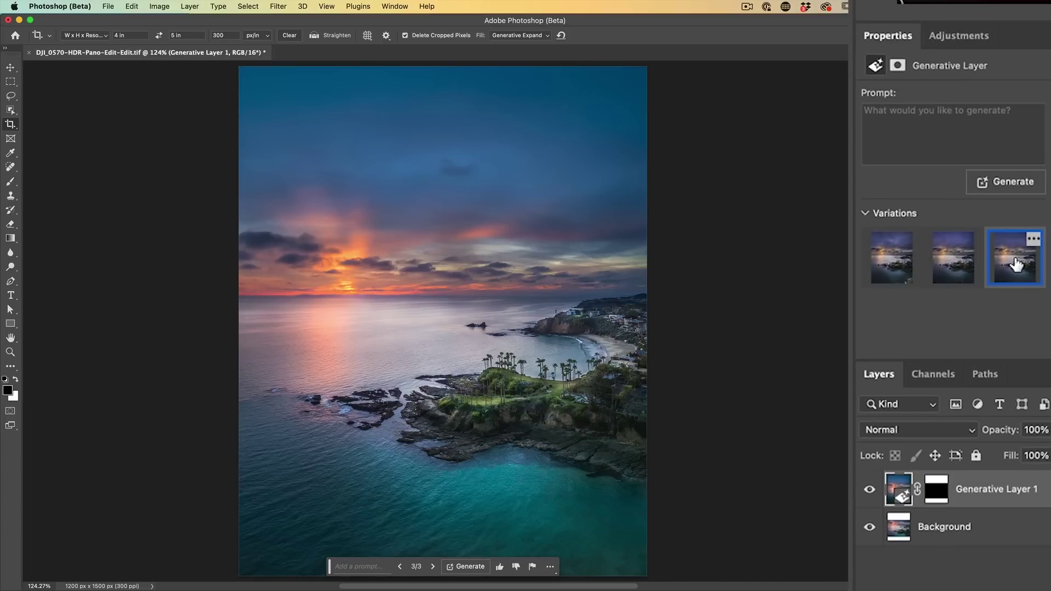
click(953, 257)
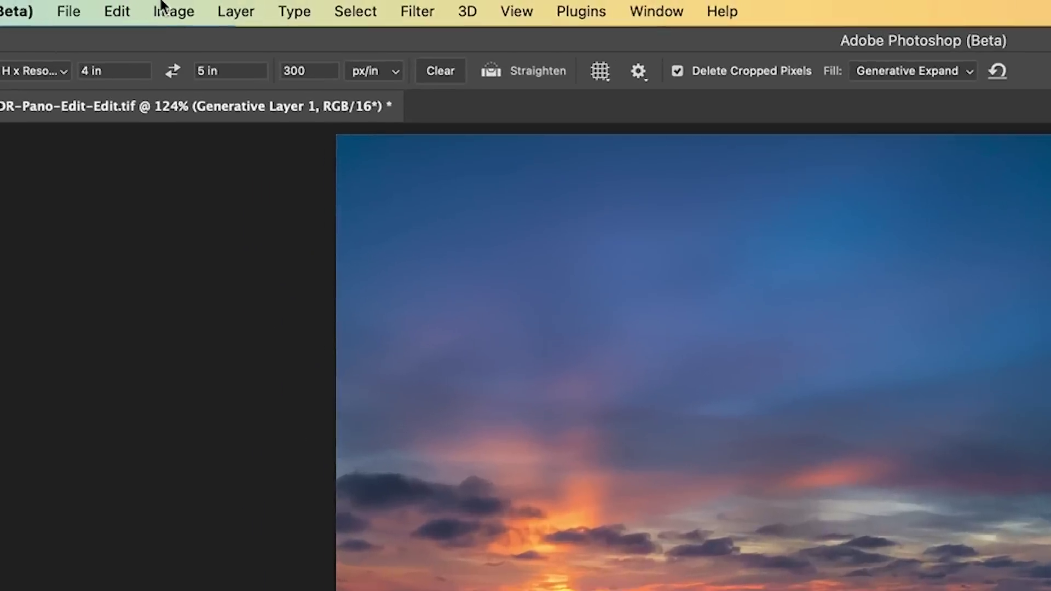
click(159, 7)
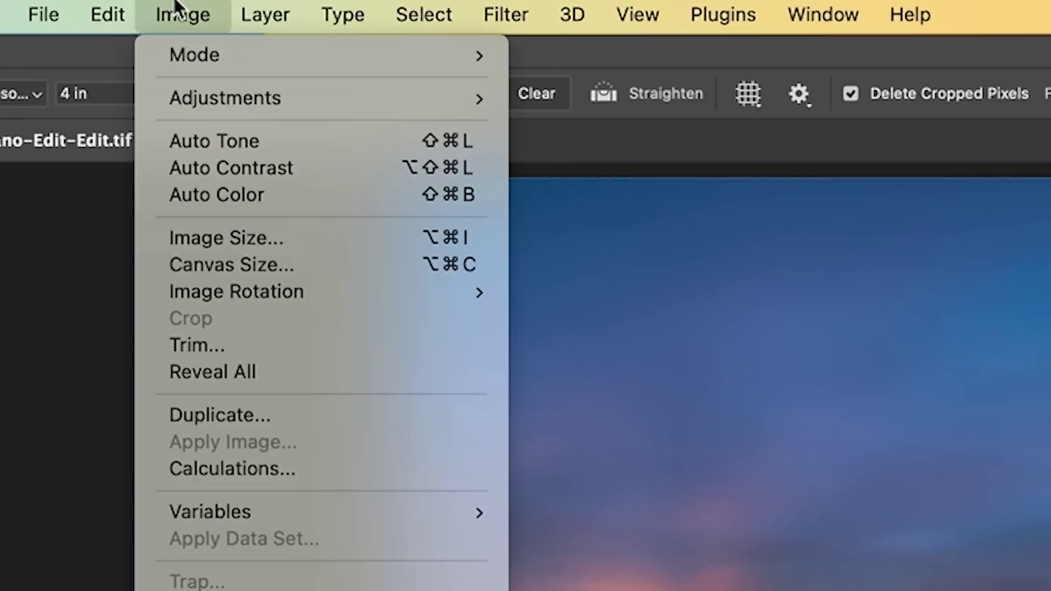
Confirm in Image Size that the image is 1200 × 1500 px at 300 ppi, then cancel.
click(247, 233)
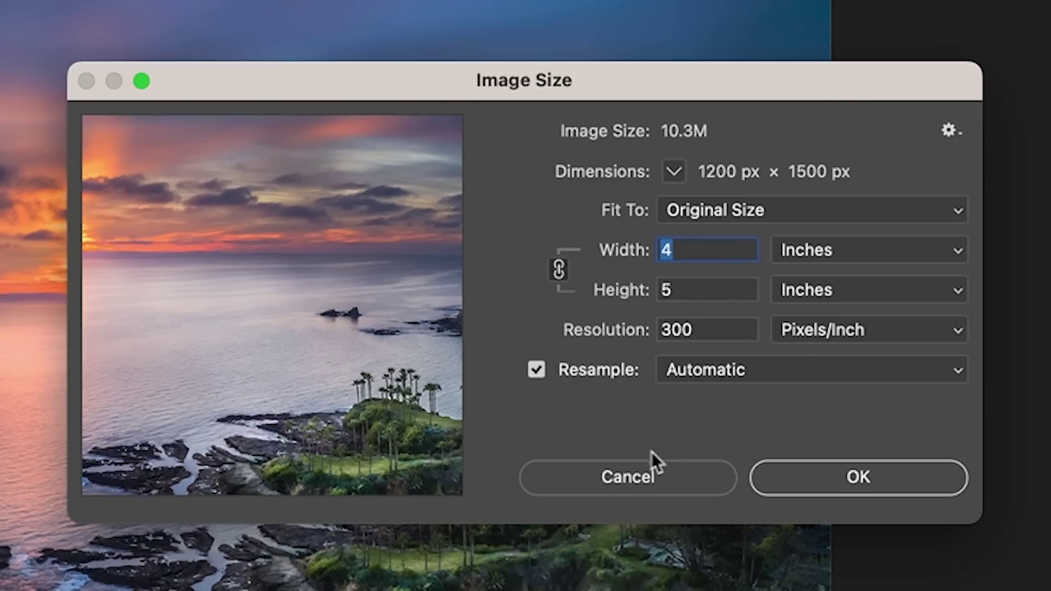
click(635, 470)
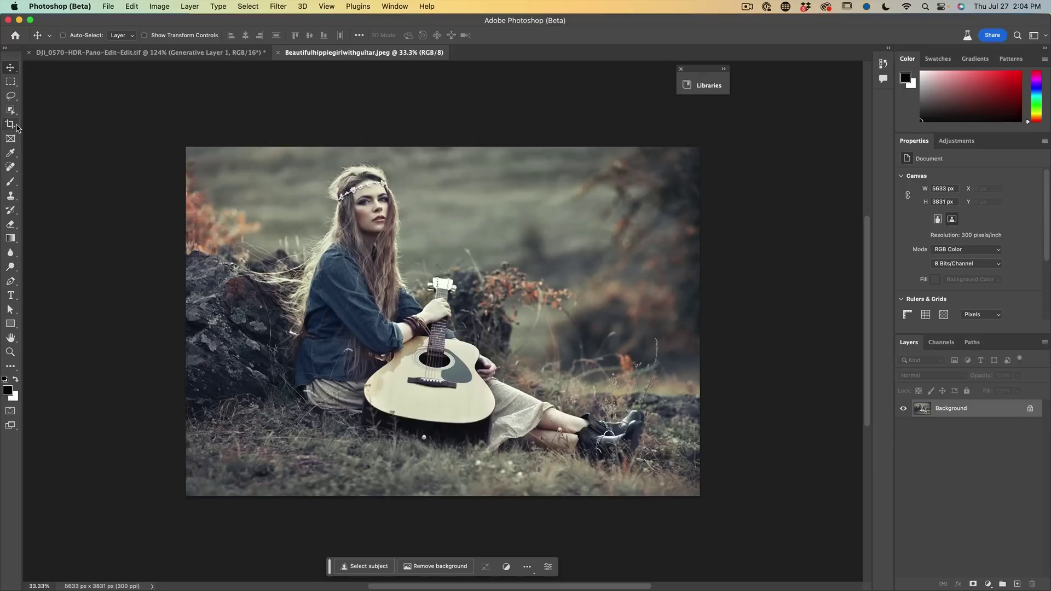
Clear the crop dimensions, extend the guitarist photo upward, and generate 'mountains', keeping variation three.
click(11, 124)
click(289, 35)
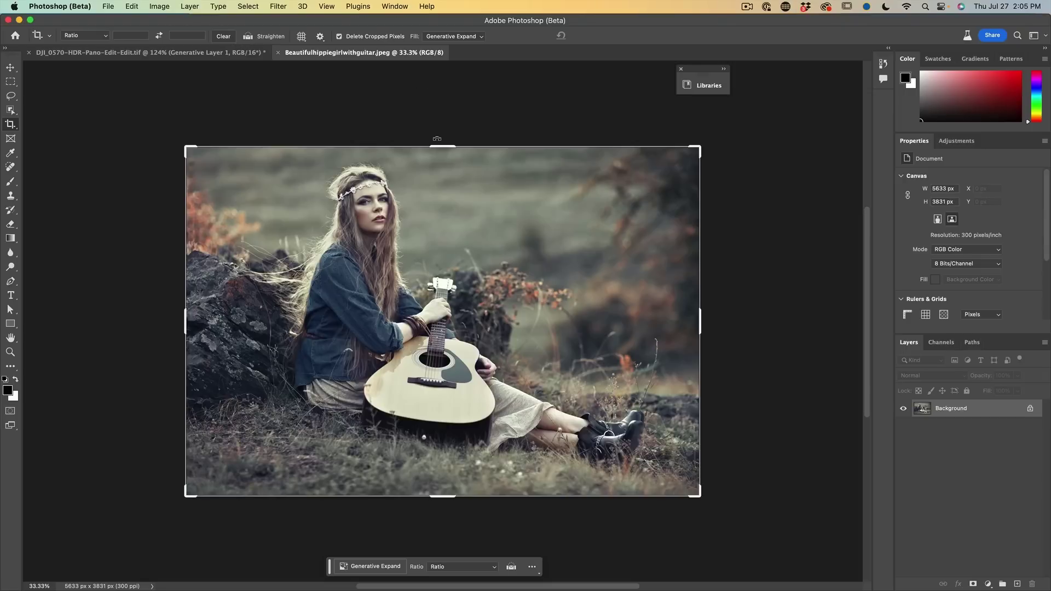
drag(443, 148, 445, 75)
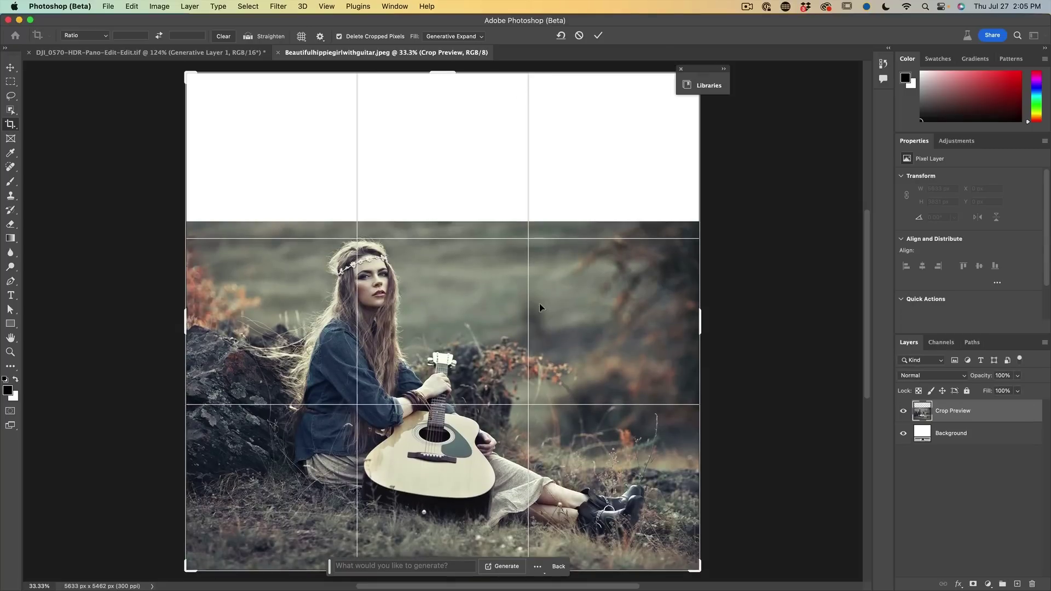
mouse_move(402, 566)
click(415, 566)
text(m)
text(ounta)
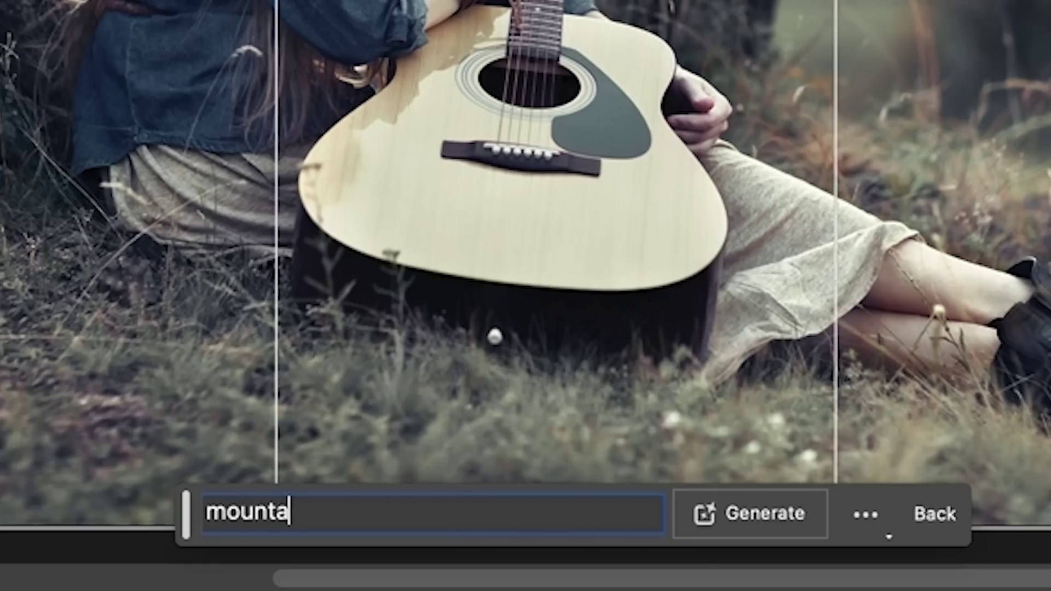
text(ins)
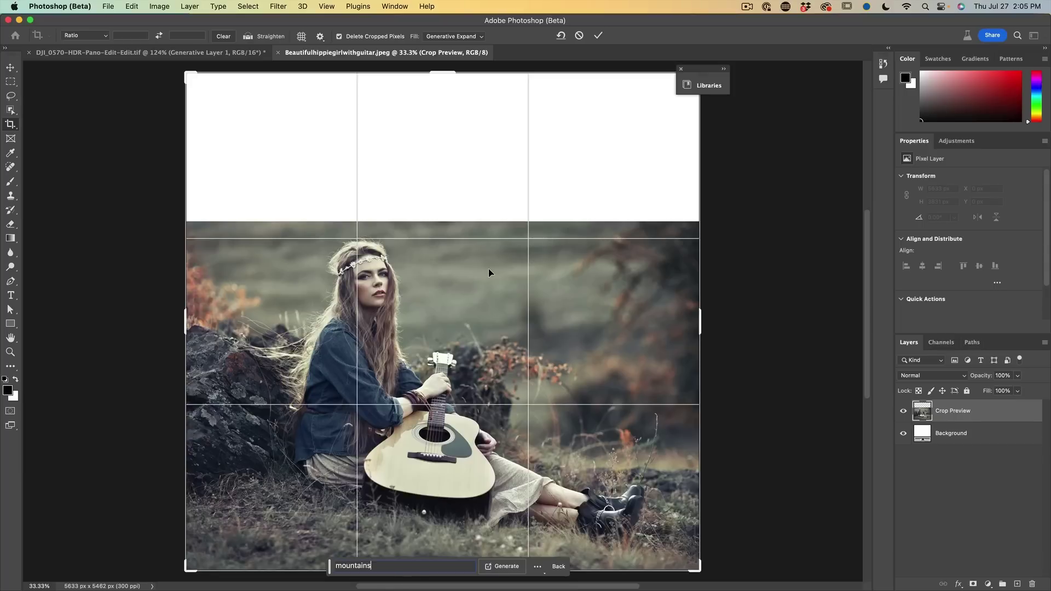
click(503, 566)
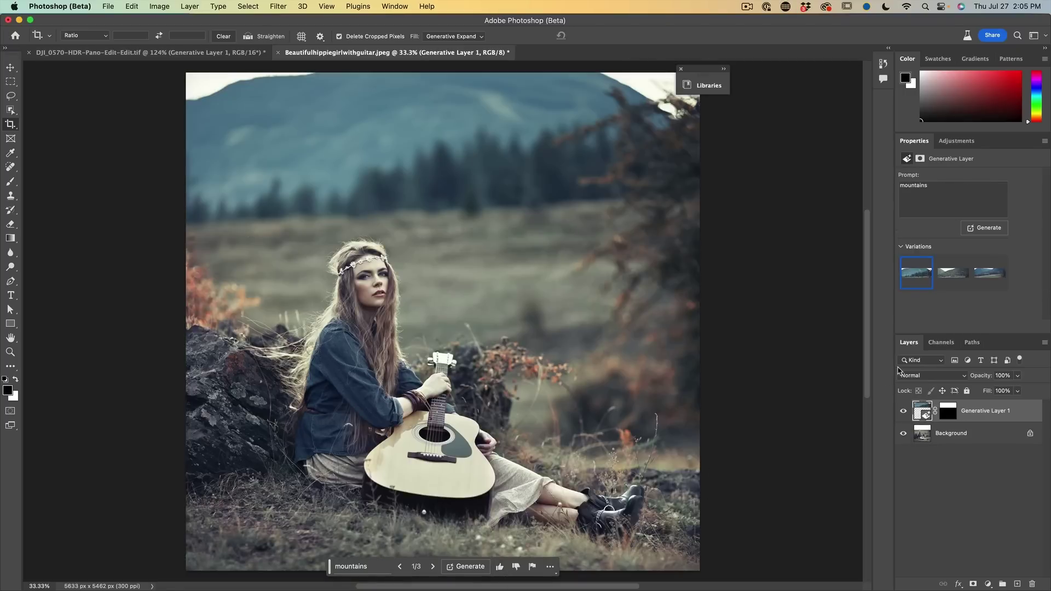
click(952, 279)
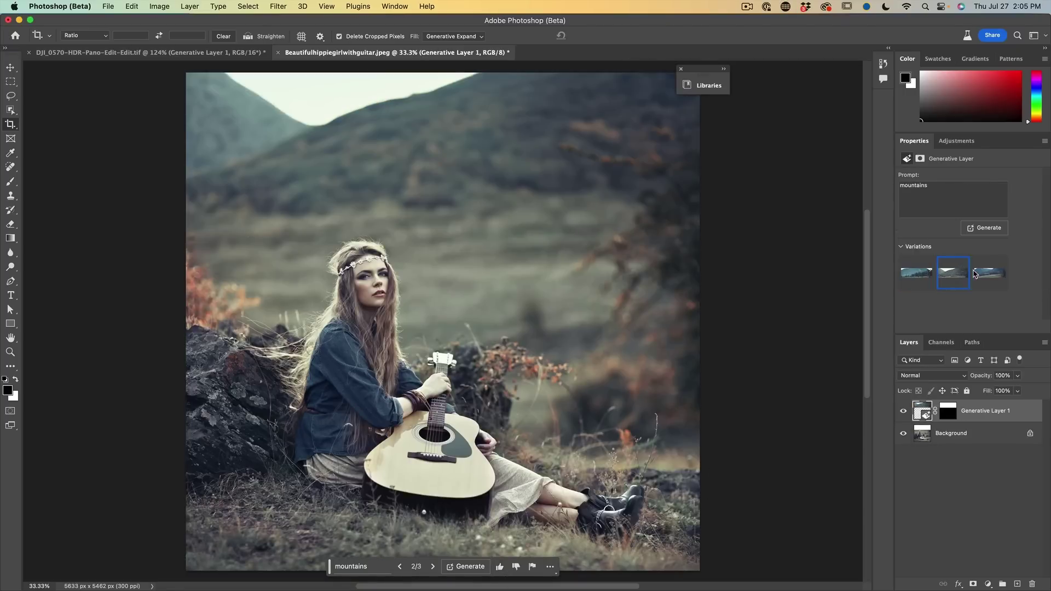
click(990, 276)
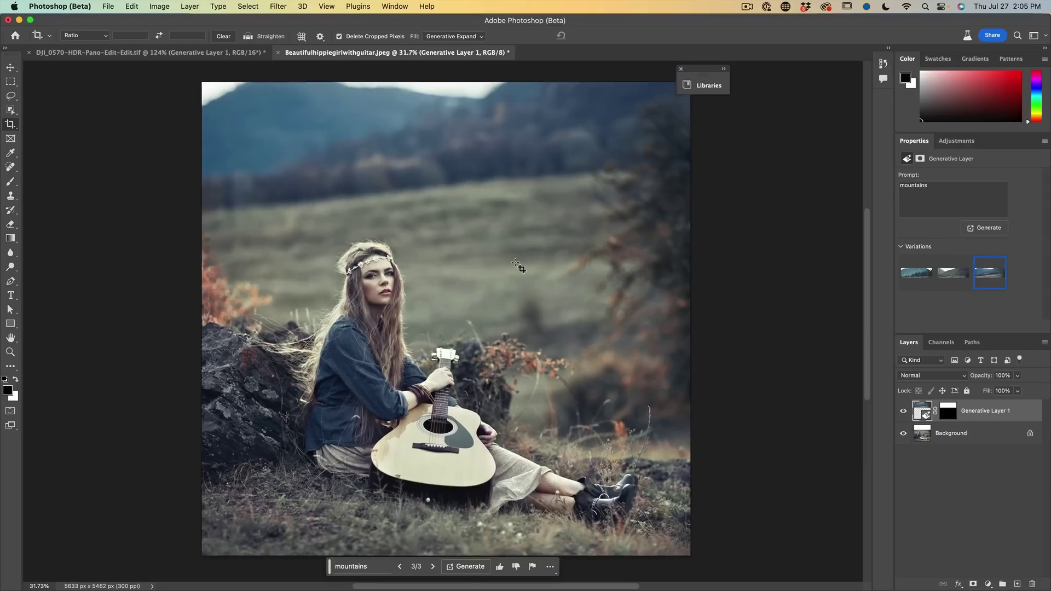
scroll(519, 271, down, 3)
scroll(522, 267, down, 3)
Extend the guitarist photo right and downward, generate a 'lake' fill, and keep the second variation.
click(11, 124)
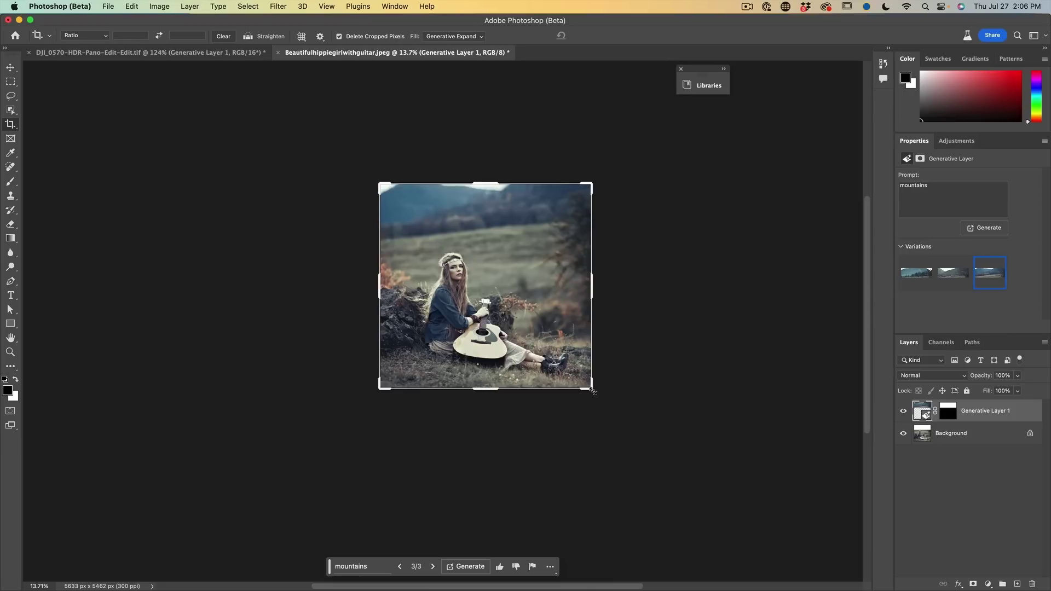
drag(592, 388, 670, 452)
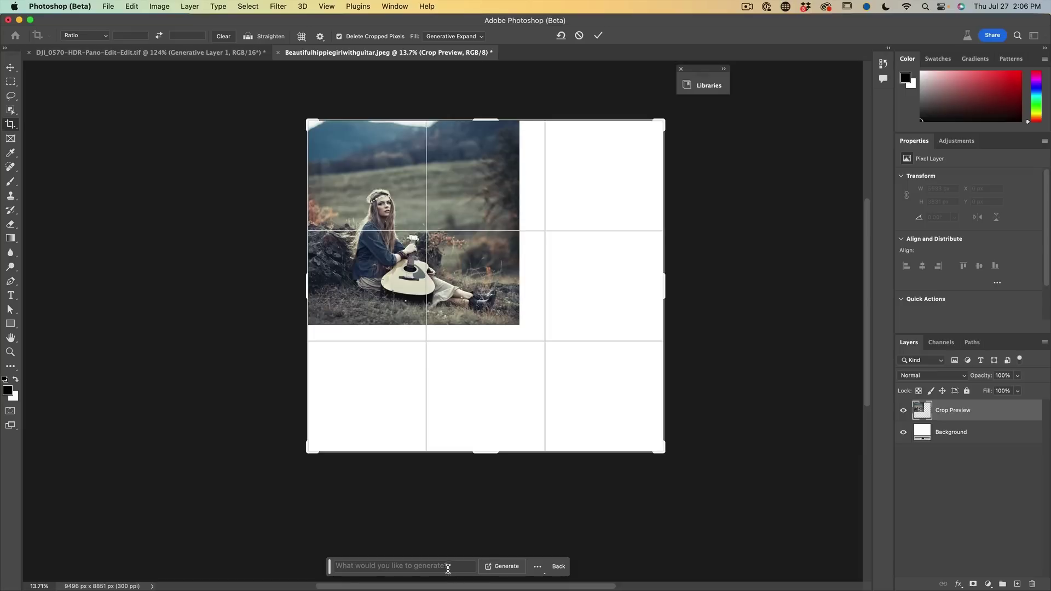
click(502, 566)
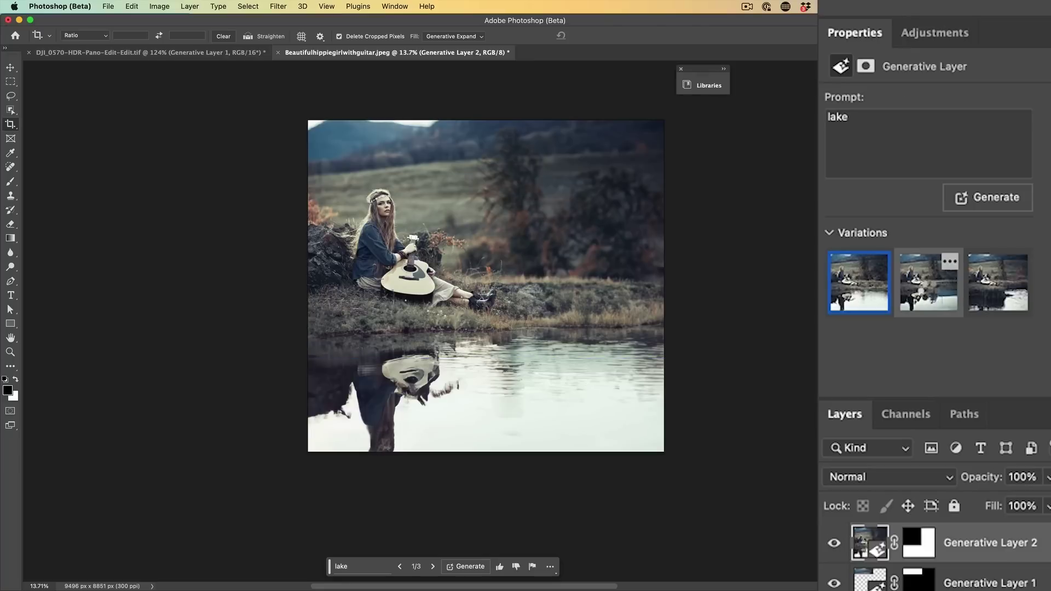
click(928, 283)
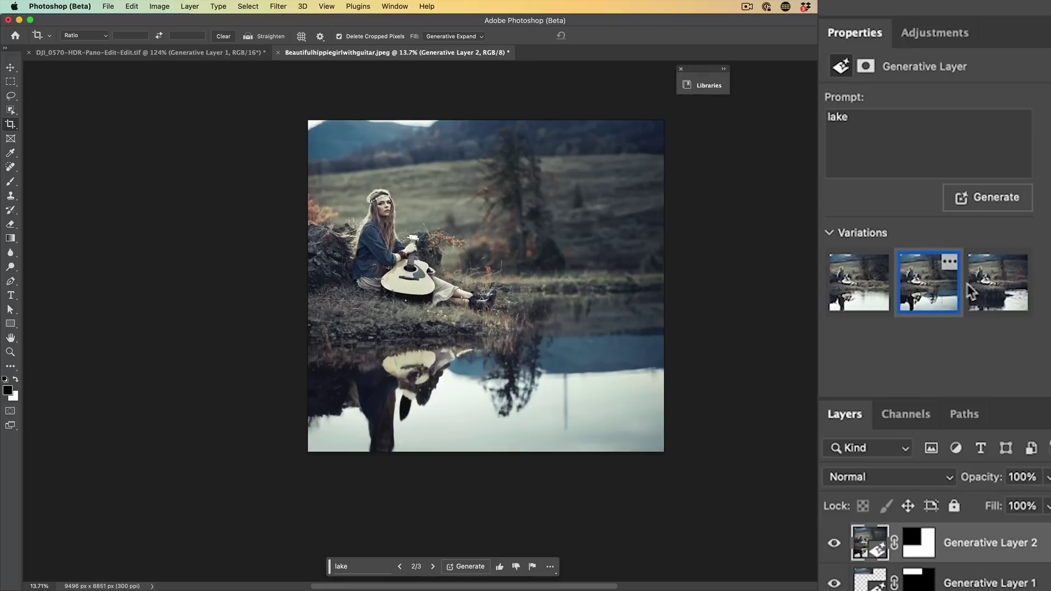